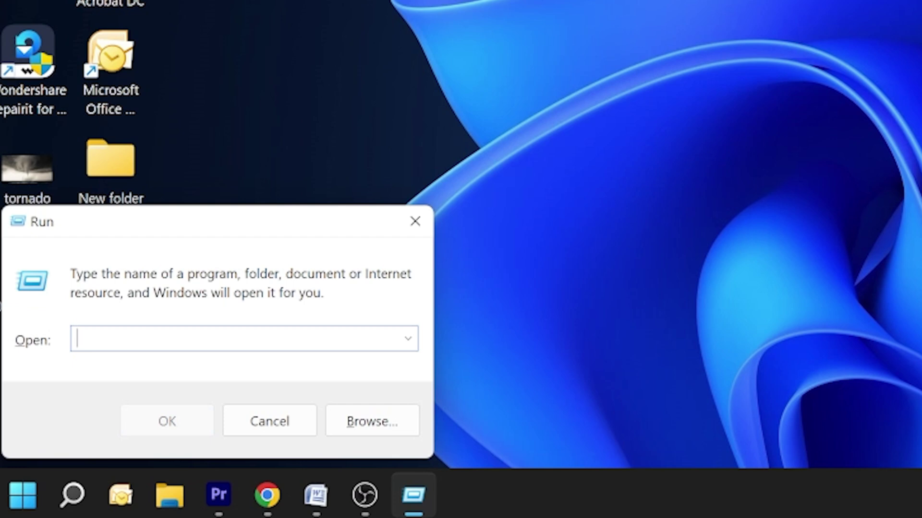
# Run gpedit.msc from the Run box to start the Local Group Policy Editor
pyautogui.write('gpedit.msc')
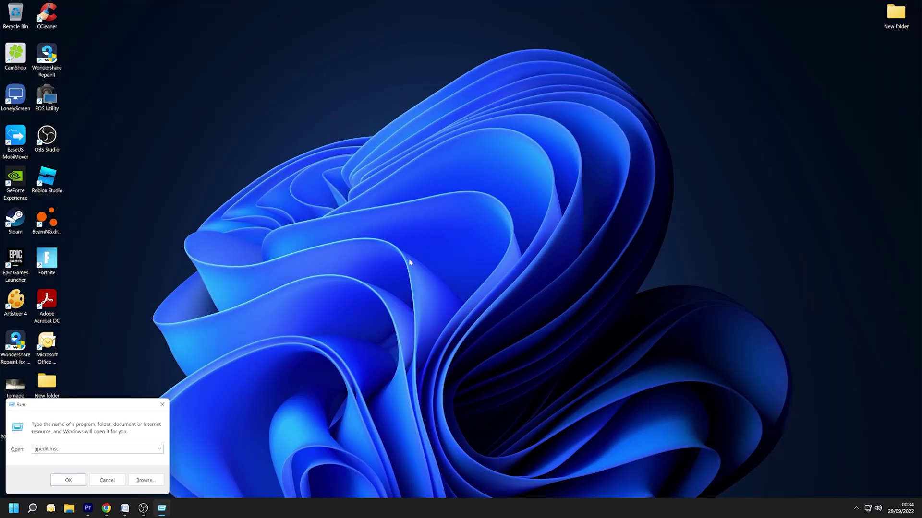
pyautogui.press('Return')
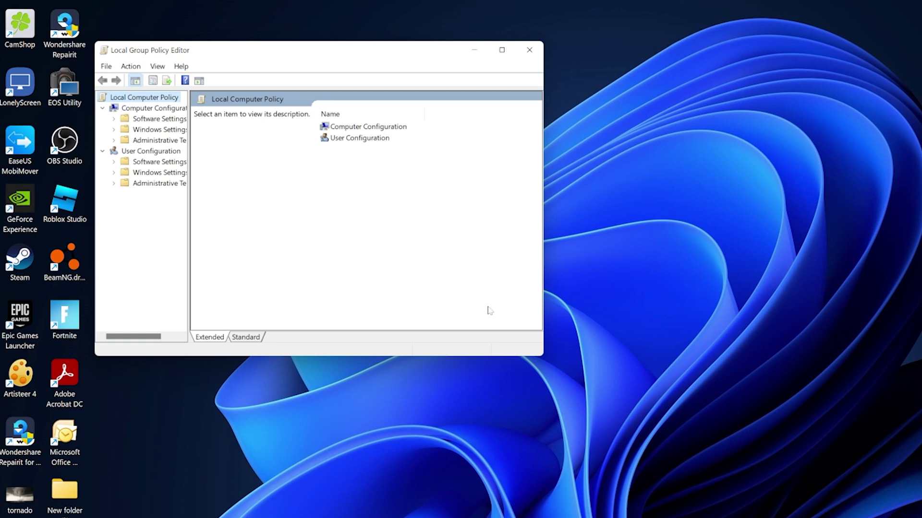
# Open Message handling under User Configuration's Outlook 2010 Preferences > E-mail Options templates
pyautogui.click(125, 151)
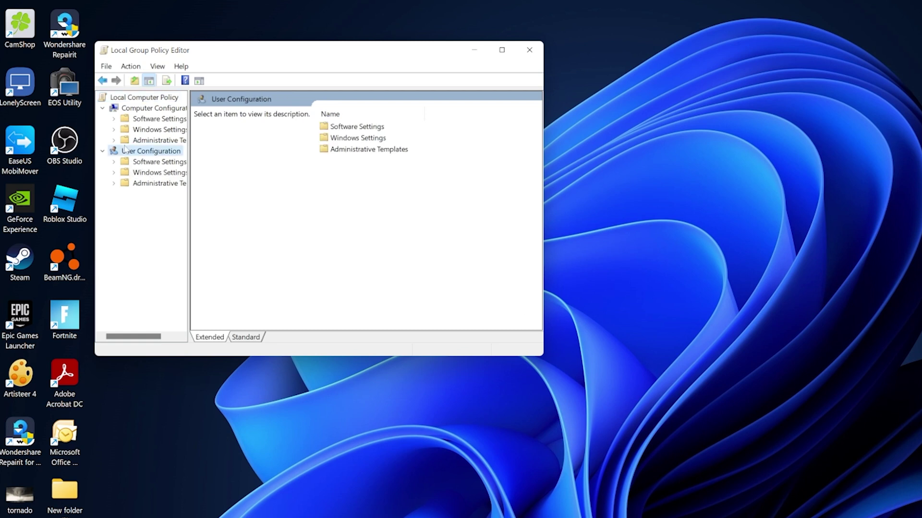
pyautogui.click(141, 184)
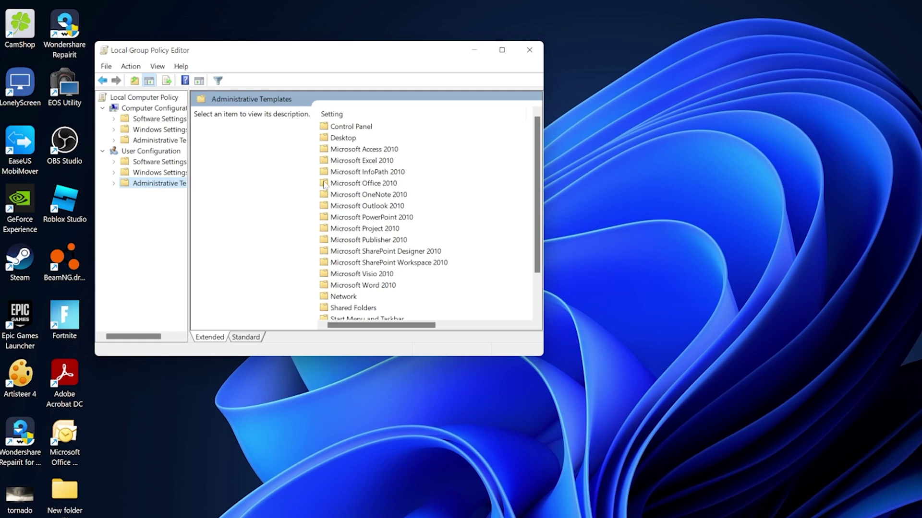
pyautogui.doubleClick(353, 206)
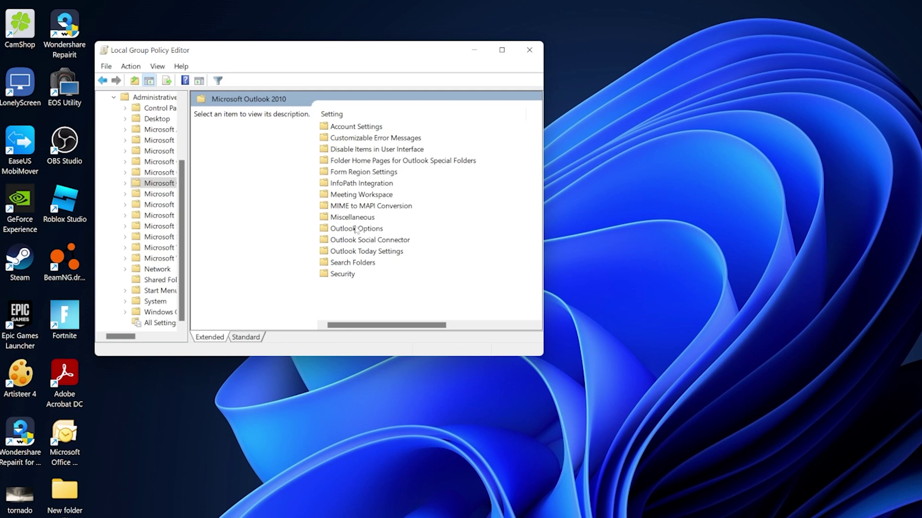
pyautogui.doubleClick(356, 228)
pyautogui.doubleClick(353, 206)
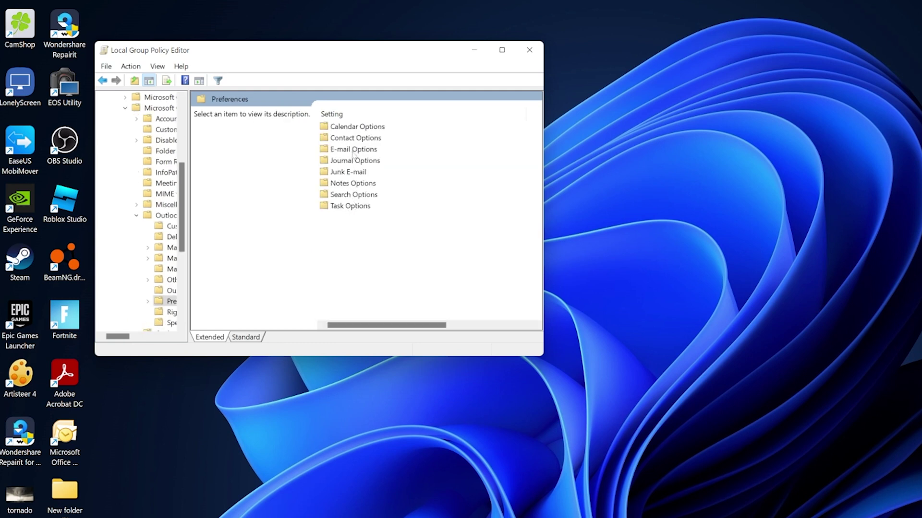
pyautogui.doubleClick(354, 150)
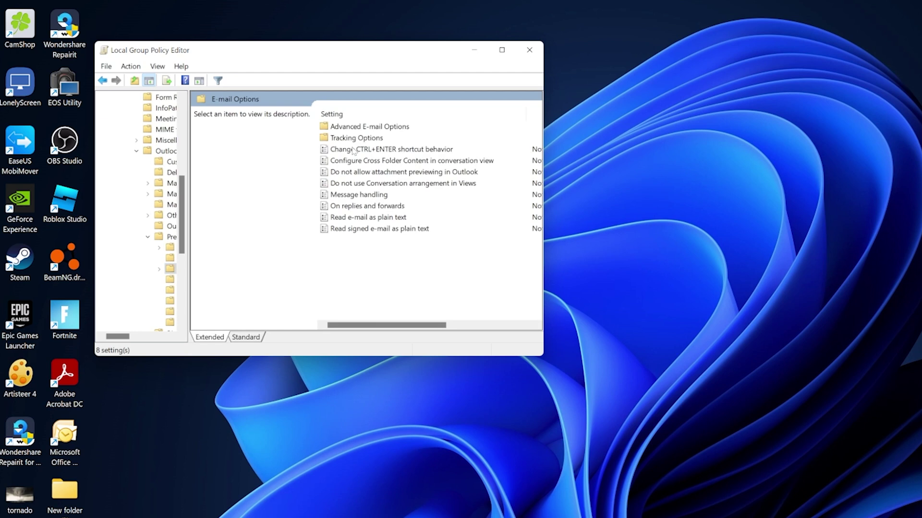
pyautogui.doubleClick(358, 194)
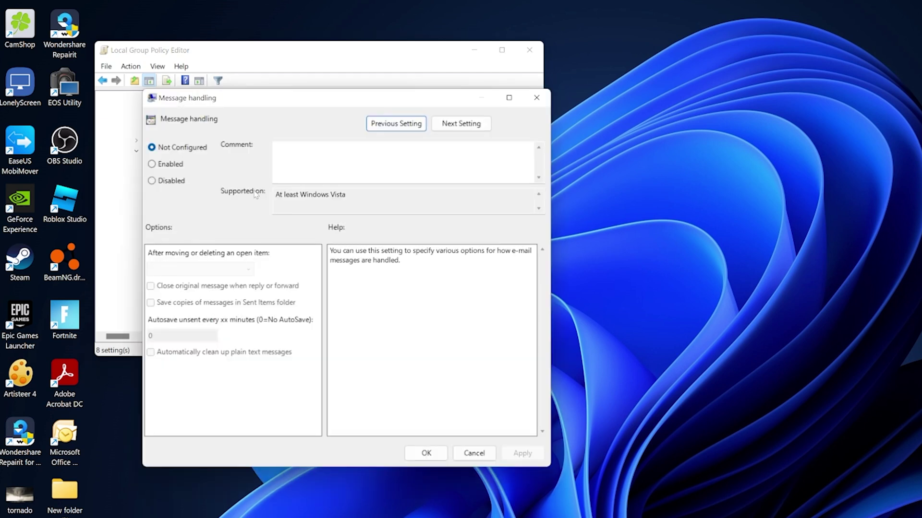
# Enable Message handling with 'Save copies of messages in Sent Items folder' ticked, and apply
pyautogui.click(152, 164)
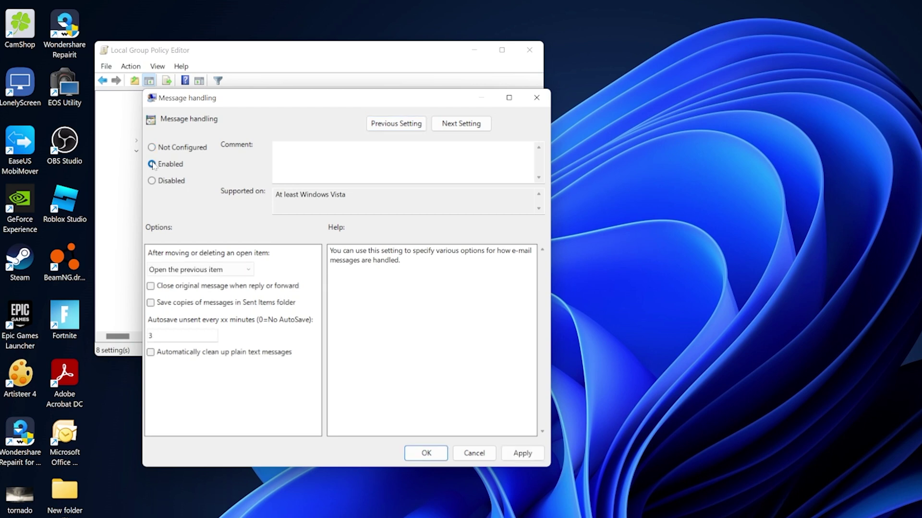
pyautogui.click(151, 303)
pyautogui.click(522, 453)
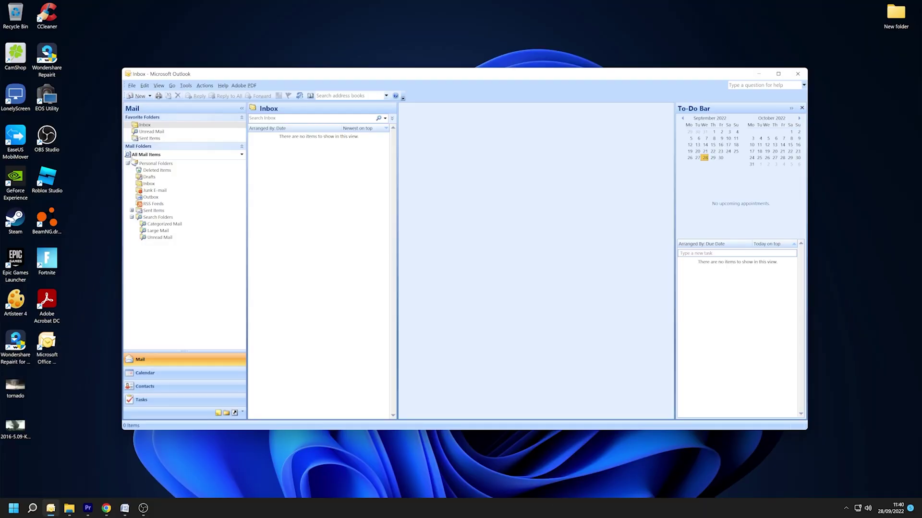
# Create a 'sent items backup' folder as the new message's Save Sent Item location
pyautogui.click(141, 96)
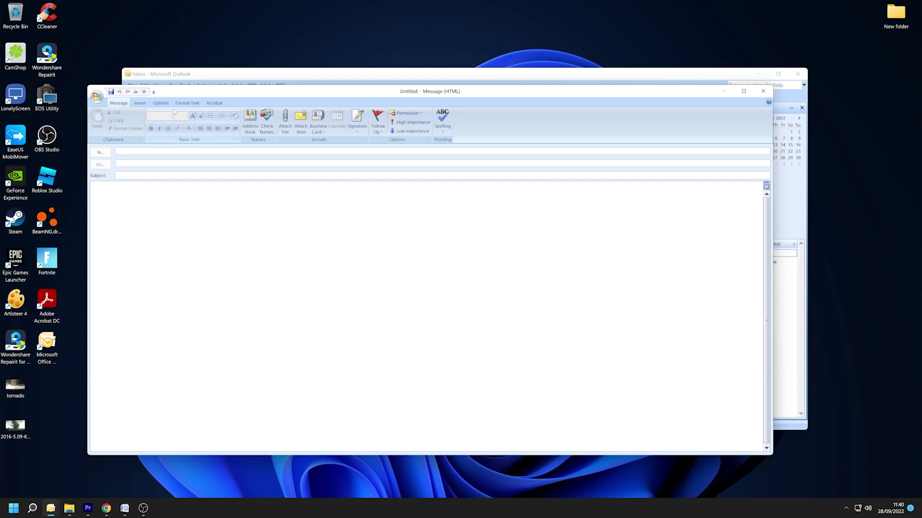
pyautogui.click(166, 105)
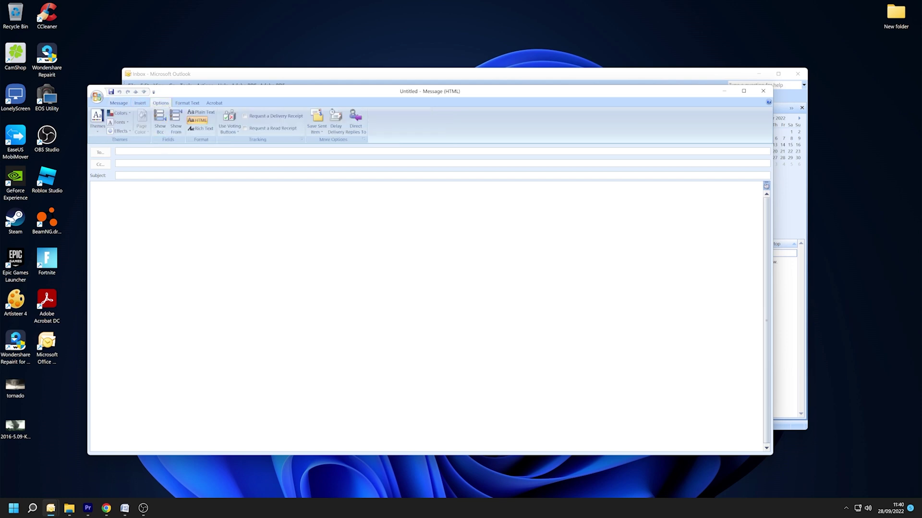
pyautogui.click(316, 126)
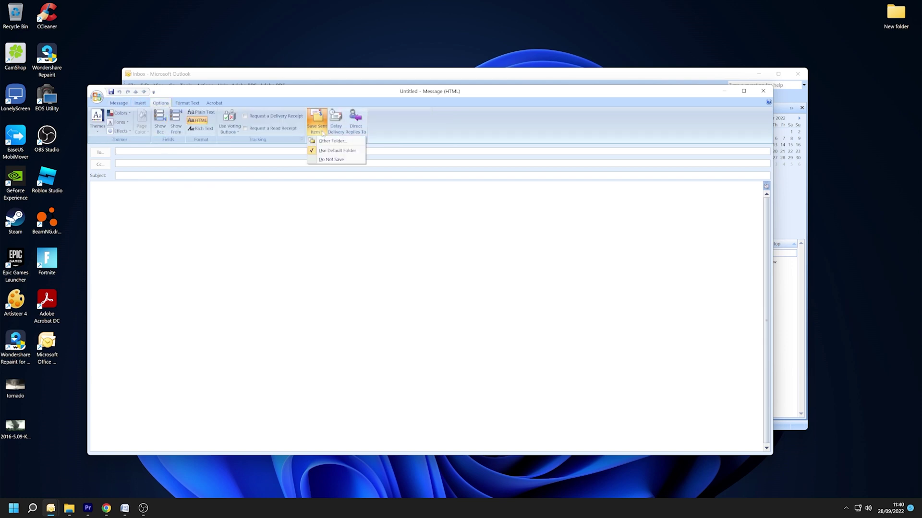
pyautogui.click(333, 143)
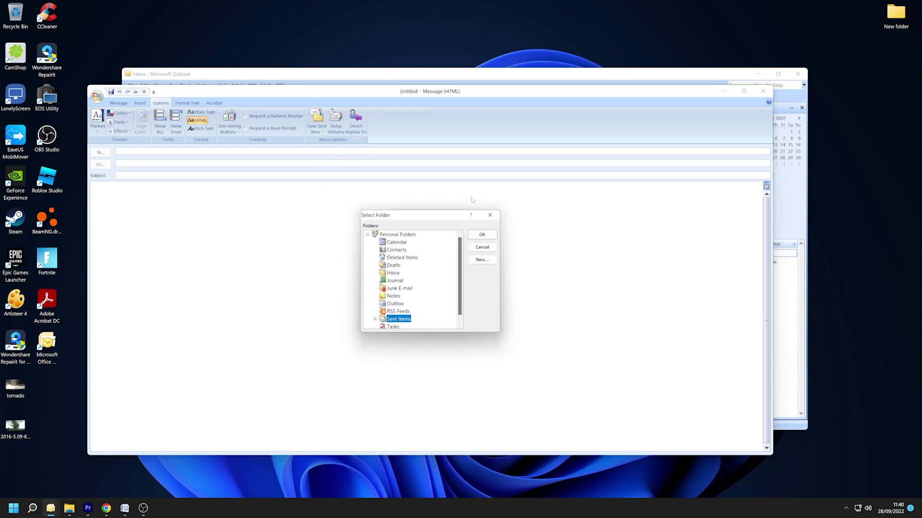
pyautogui.click(483, 262)
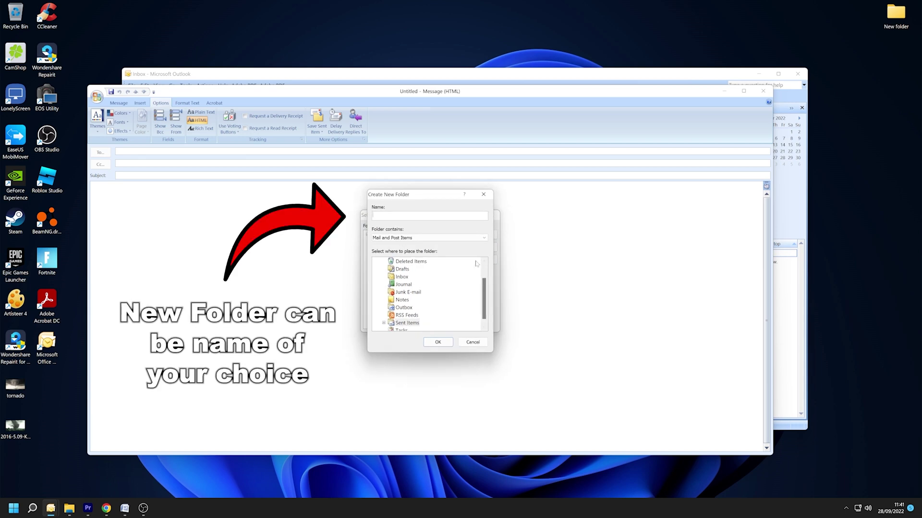
pyautogui.write('sent items backup')
pyautogui.click(446, 346)
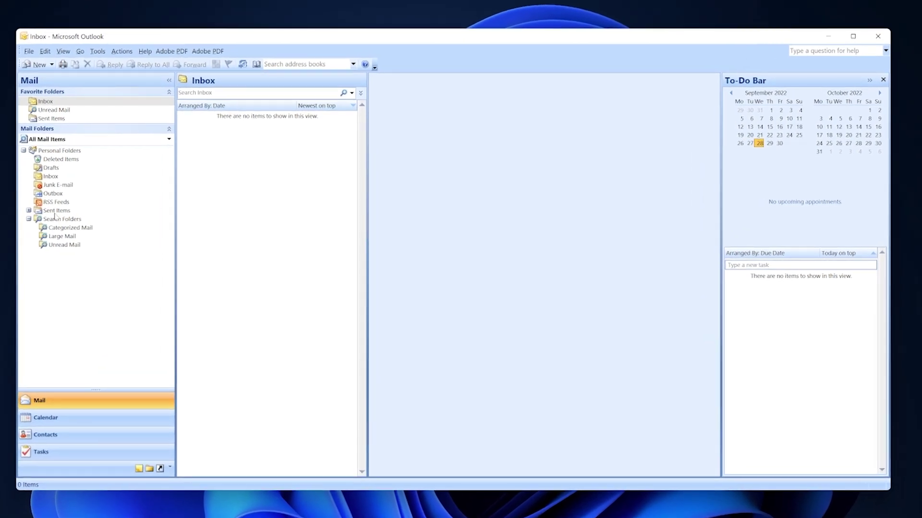
# Give Sent Items its own AutoArchive settings, measuring item age in days
pyautogui.rightClick(68, 212)
pyautogui.click(98, 336)
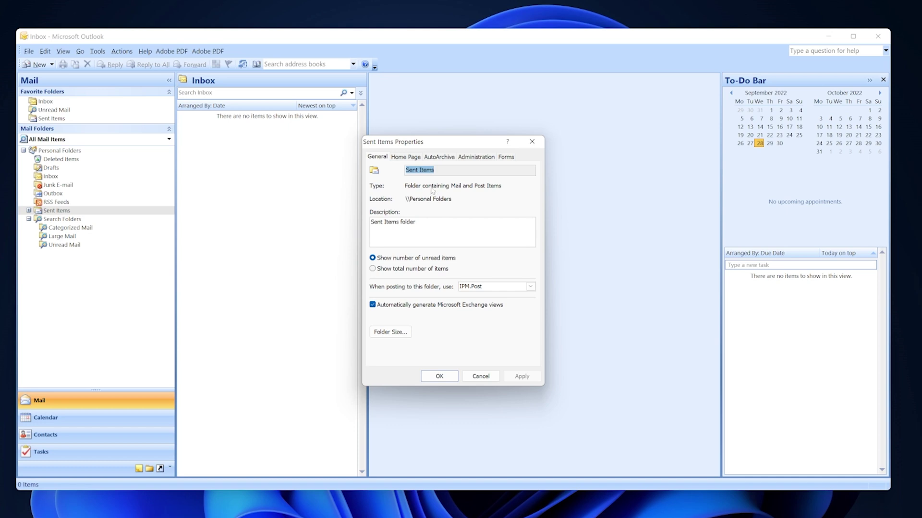
pyautogui.click(439, 158)
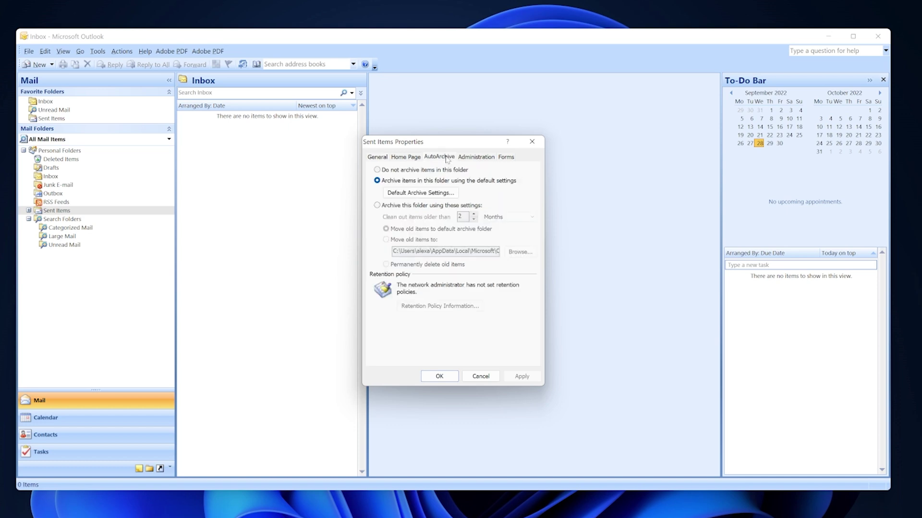
pyautogui.click(377, 205)
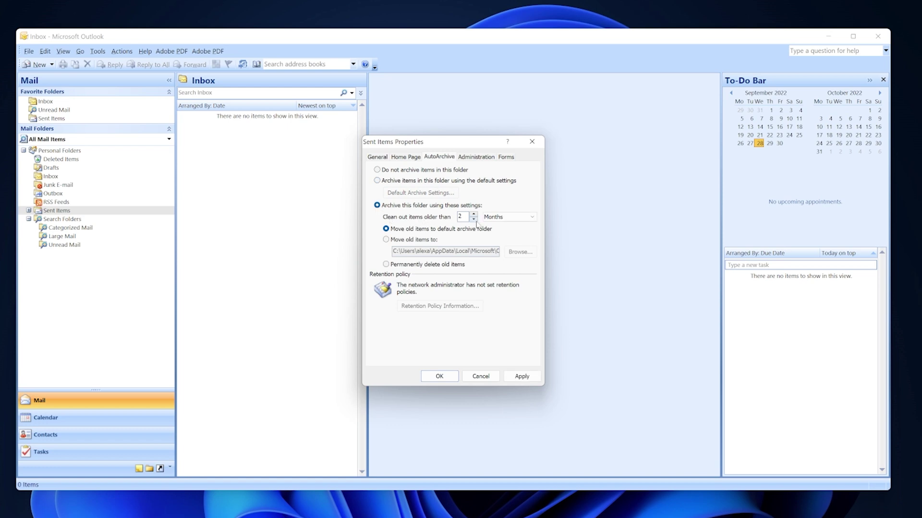
pyautogui.click(498, 217)
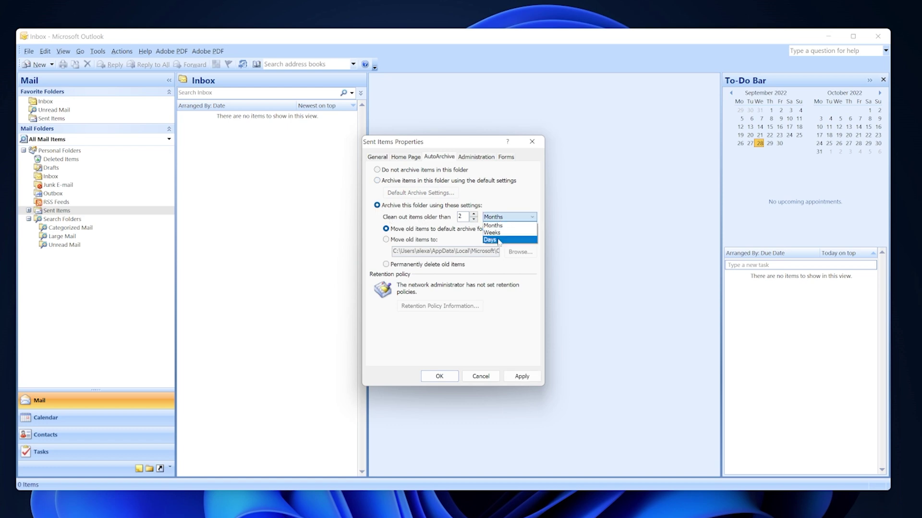
pyautogui.click(498, 240)
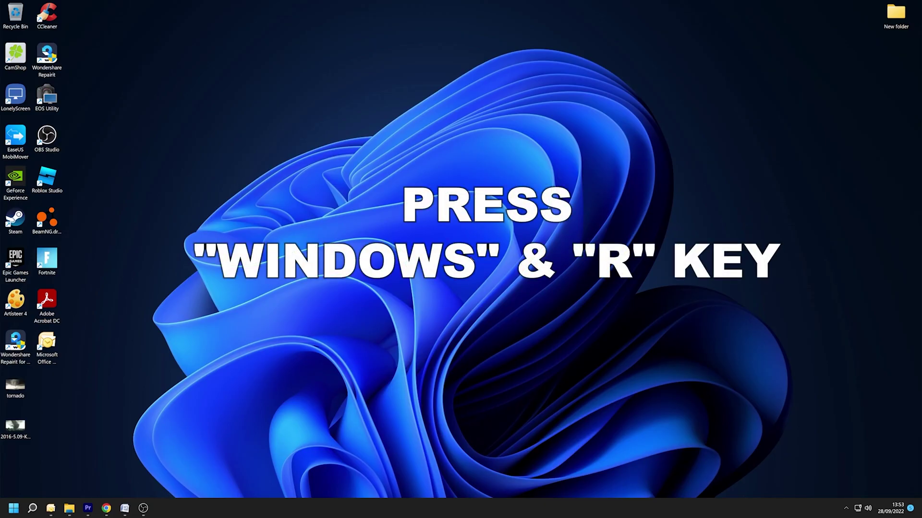
# Launch Regedit from the Win+R Run dialog
pyautogui.press('super+r')
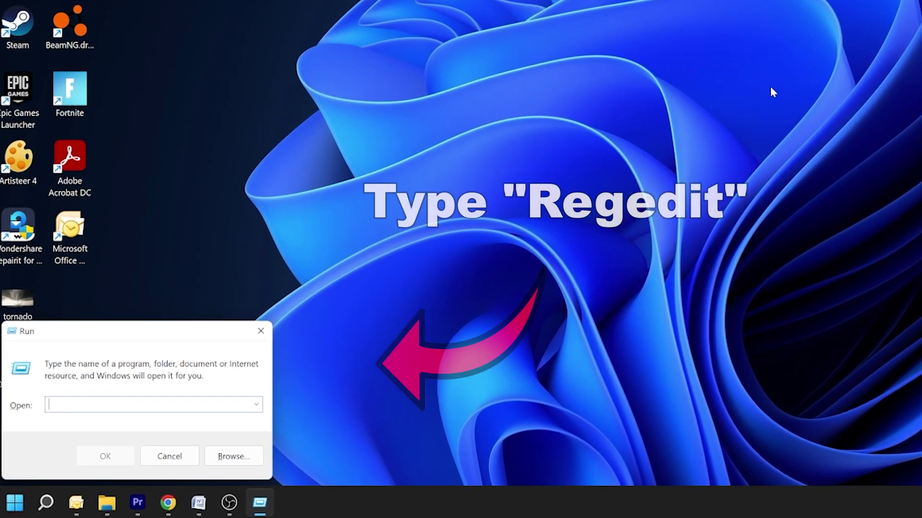
pyautogui.write('Regedit')
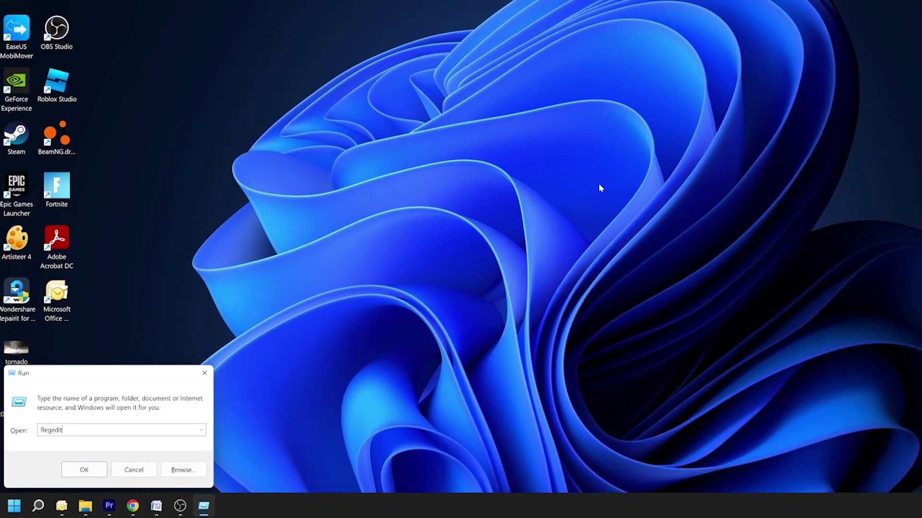
pyautogui.press('Return')
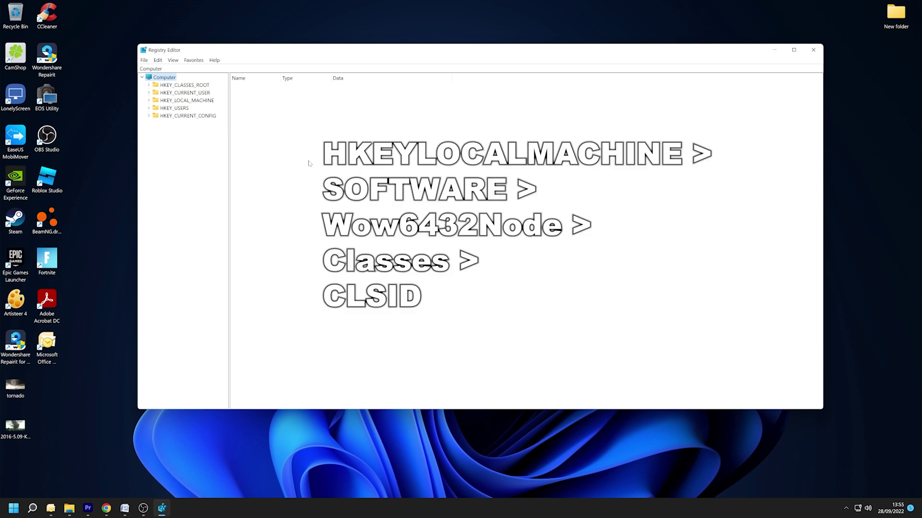
# Expand HKEY_LOCAL_MACHINE\SOFTWARE\WOW6432Node\Classes\CLSID and scroll to the DC6EFB56-9CFA-464D-8880-44885D7DC193 key
pyautogui.click(149, 100)
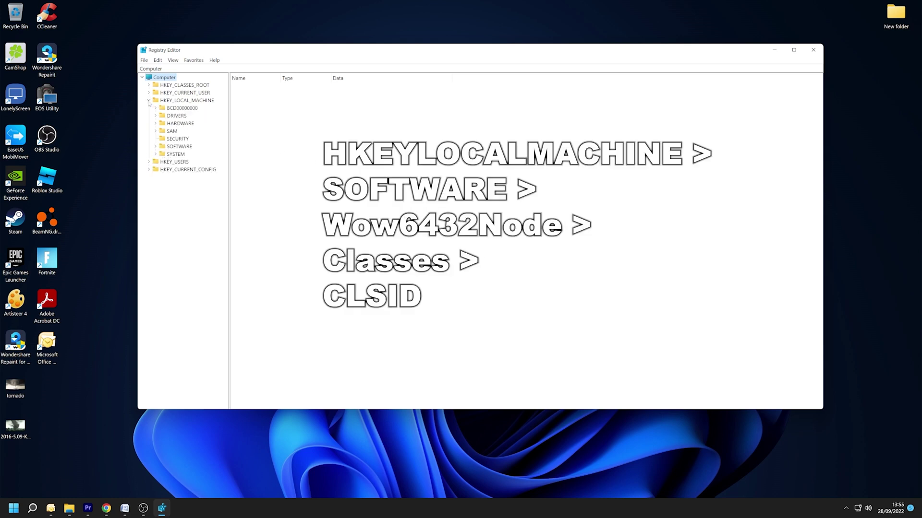
pyautogui.click(157, 147)
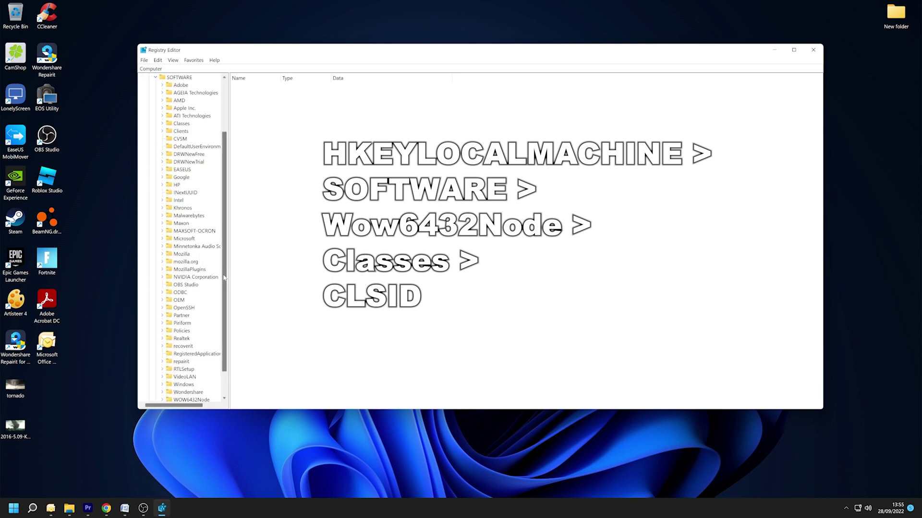
pyautogui.scroll(-2, 194, 336)
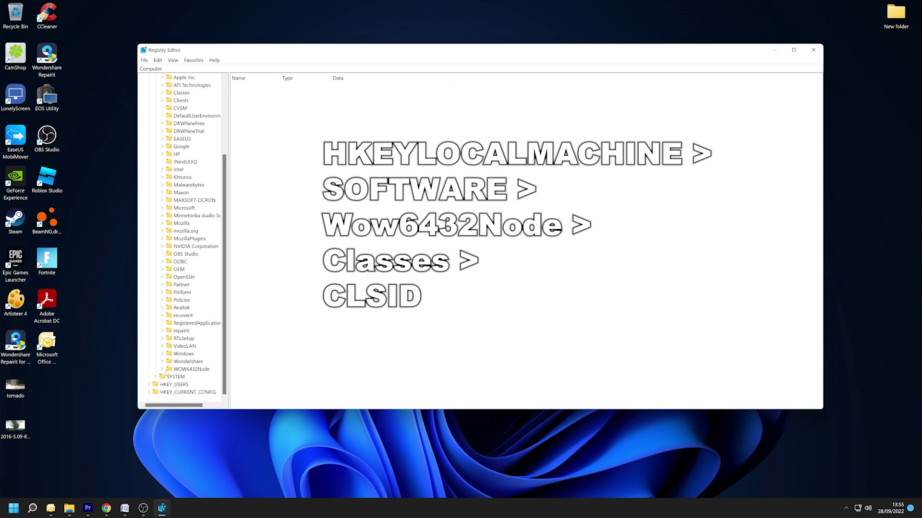
pyautogui.click(162, 369)
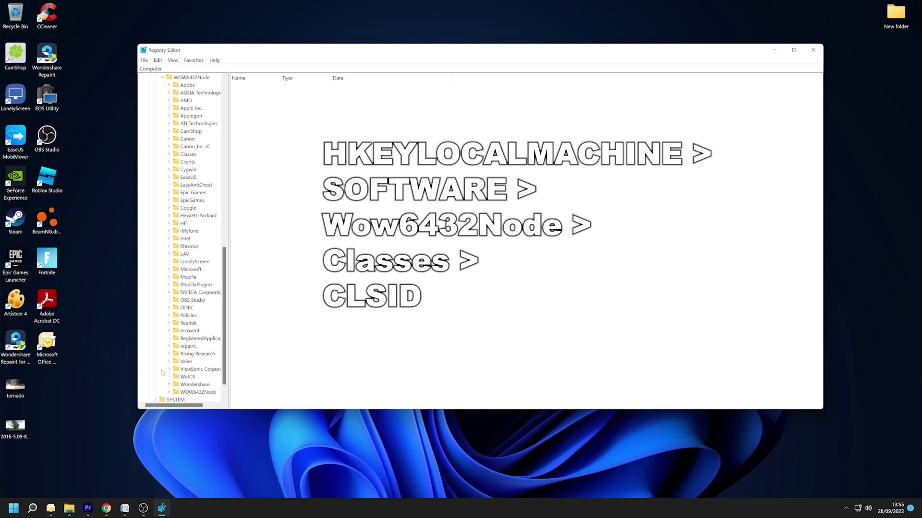
pyautogui.click(169, 154)
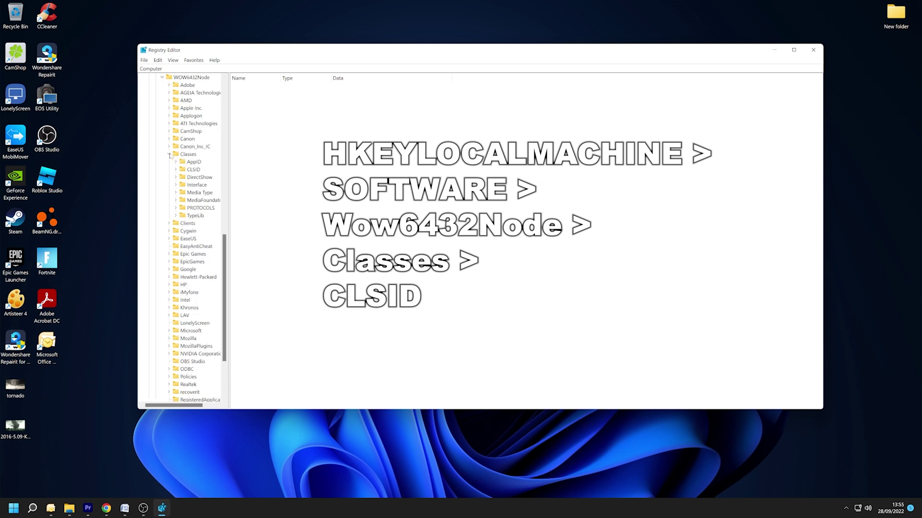
pyautogui.click(175, 169)
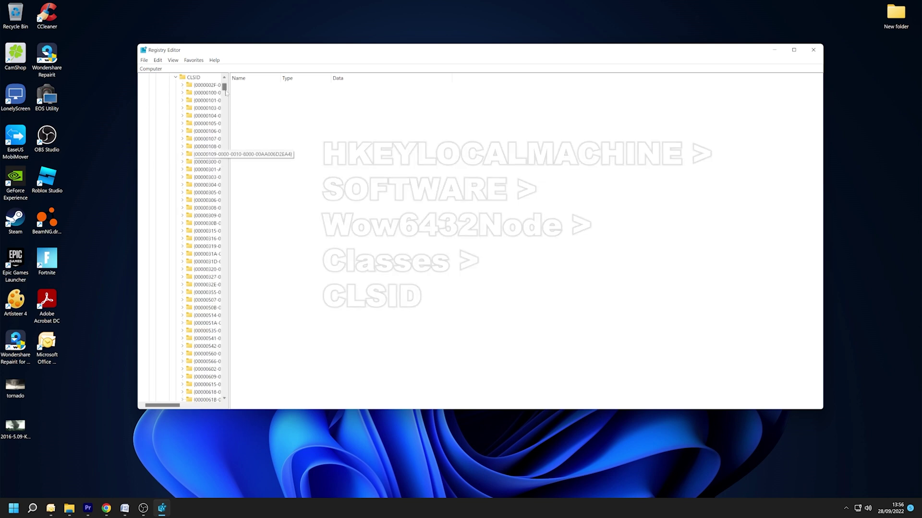
pyautogui.moveTo(224, 89); pyautogui.dragTo(221, 118)
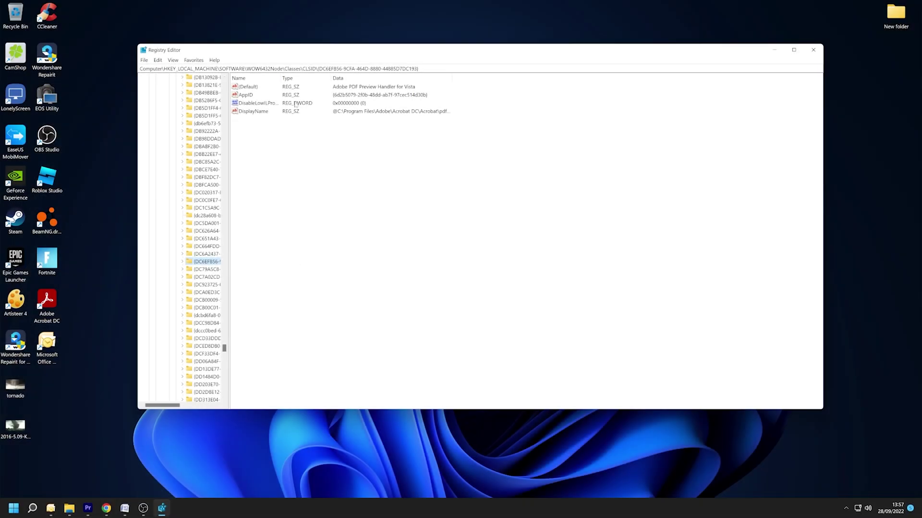
# Replace the AppID value data by pasting 534A1E02-D58F-44f0-B58B-36CBED287C7C
pyautogui.click(246, 95)
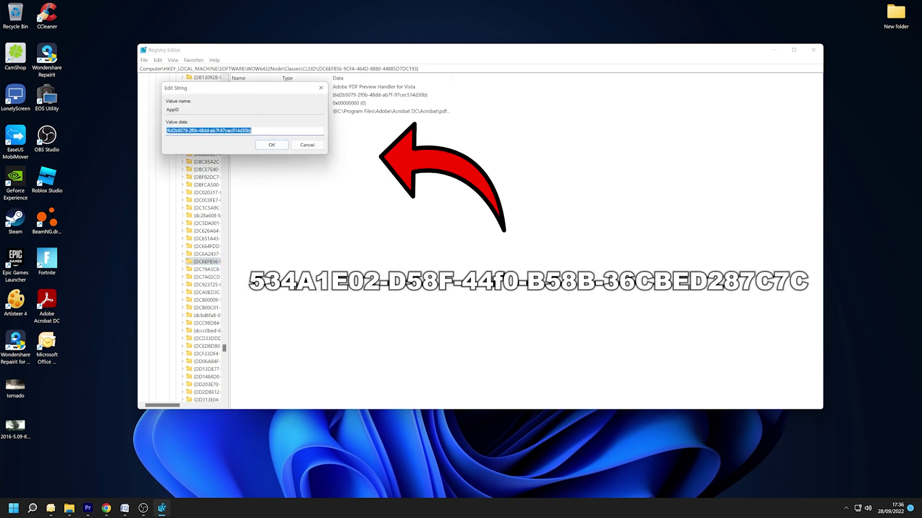
pyautogui.click(250, 131)
pyautogui.press('BackSpace')
pyautogui.press('BackSpace')
pyautogui.press('BackSpace')
pyautogui.press('BackSpace')
pyautogui.press('BackSpace')
pyautogui.press('BackSpace')
pyautogui.press('BackSpace')
pyautogui.rightClick(258, 132)
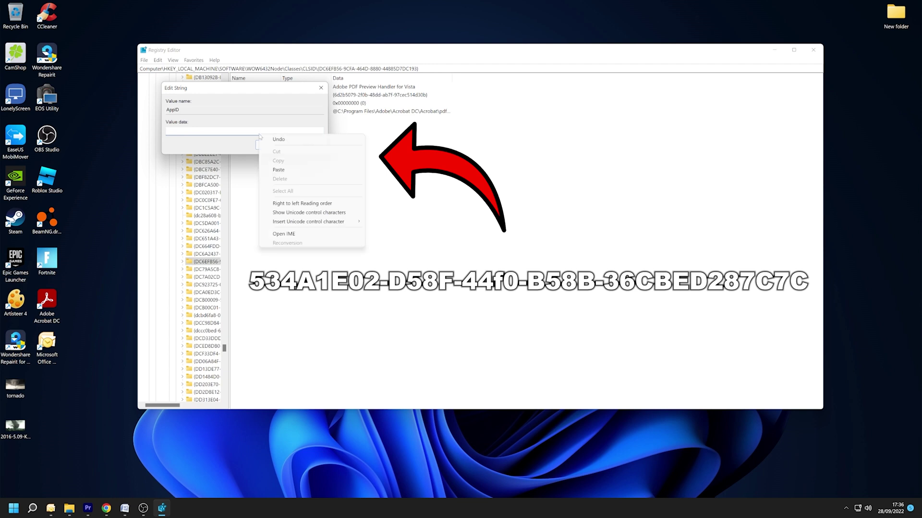
pyautogui.click(277, 169)
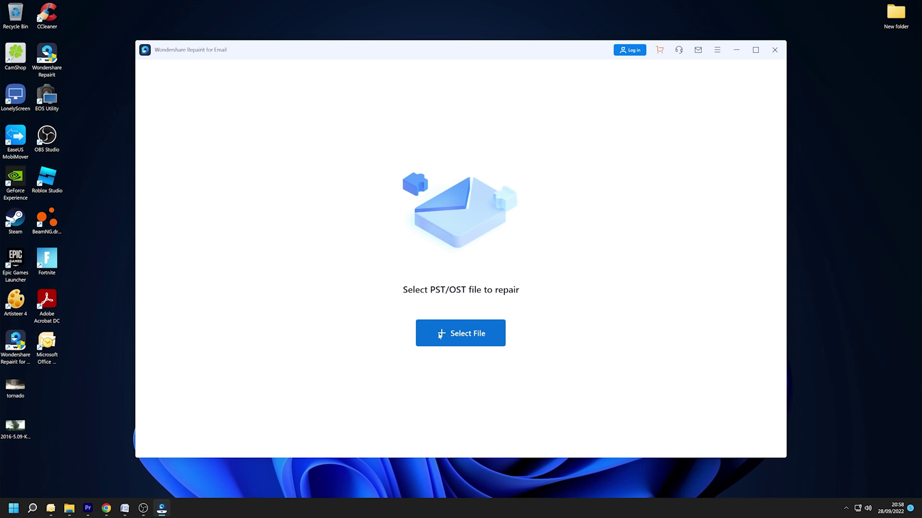
# Add sample.pst from Documents as the file to repair
pyautogui.click(441, 336)
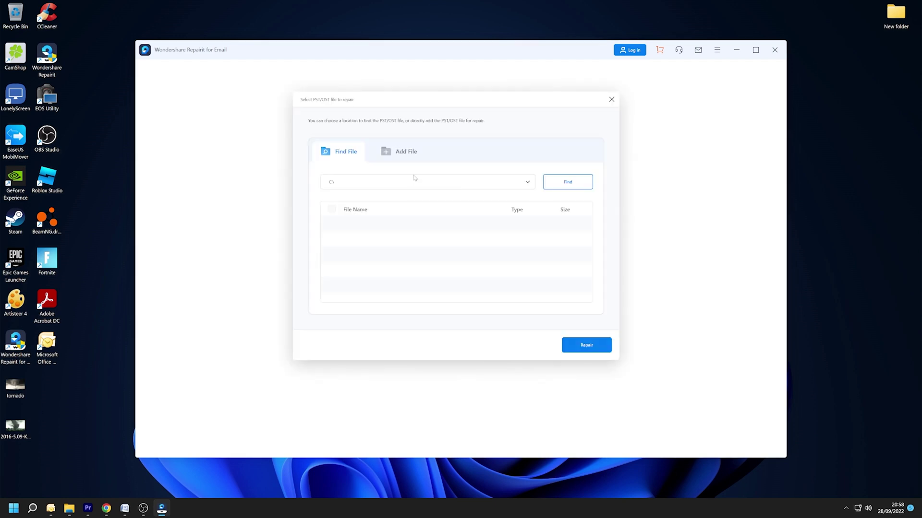
pyautogui.click(406, 153)
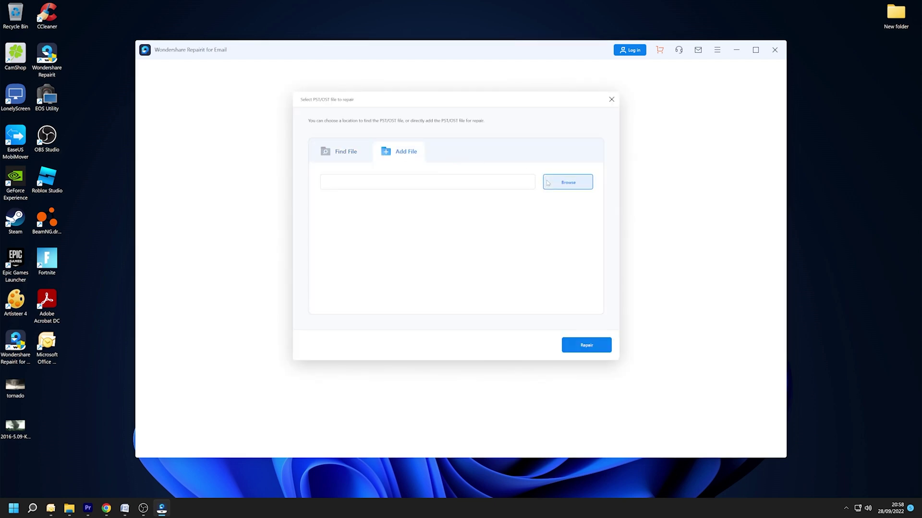
pyautogui.click(576, 183)
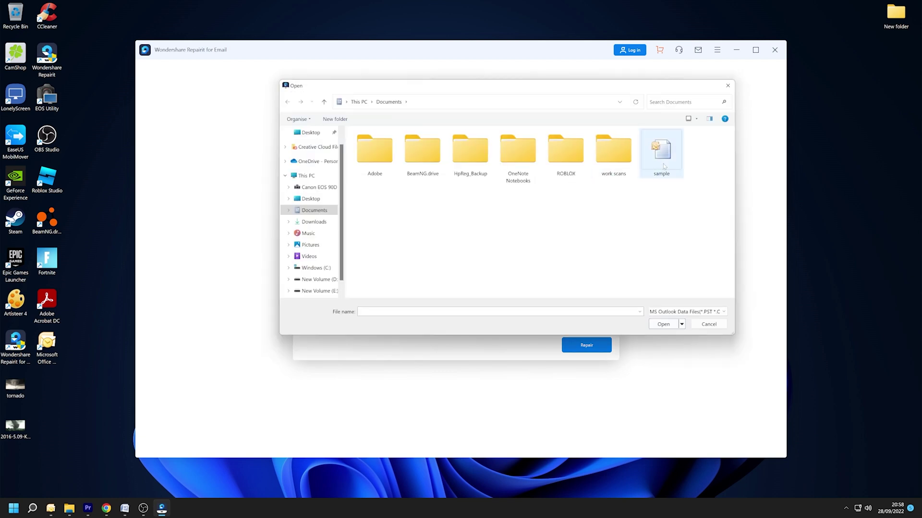
pyautogui.click(663, 165)
pyautogui.click(663, 324)
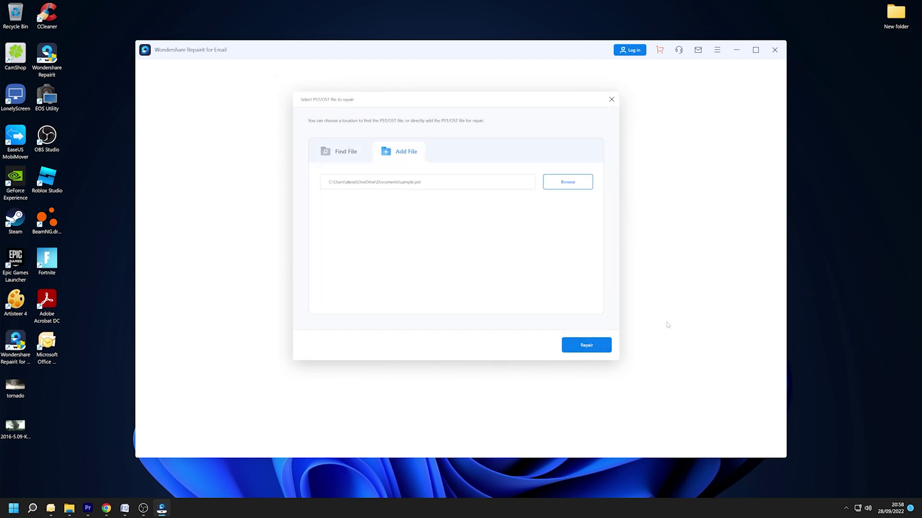
# Repair sample.pst, dismiss the success message, and preview the recovered email in myInbox
pyautogui.click(594, 346)
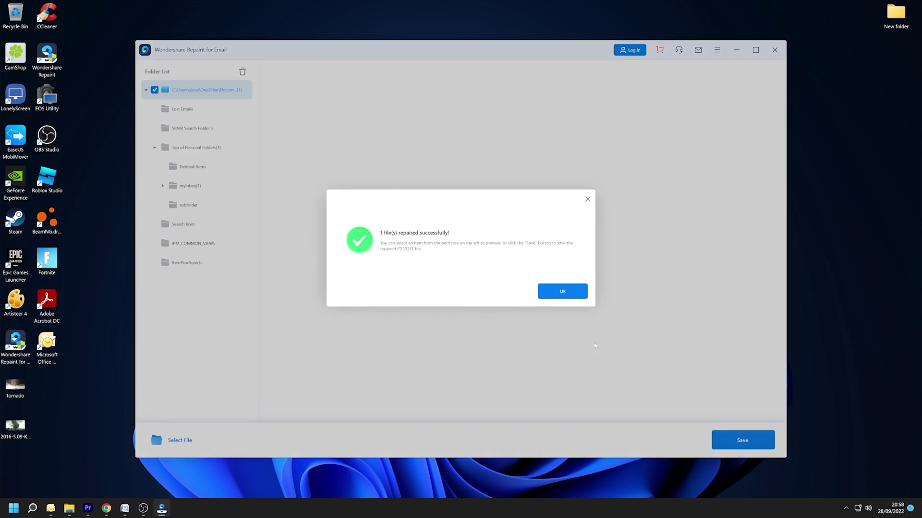
pyautogui.click(577, 294)
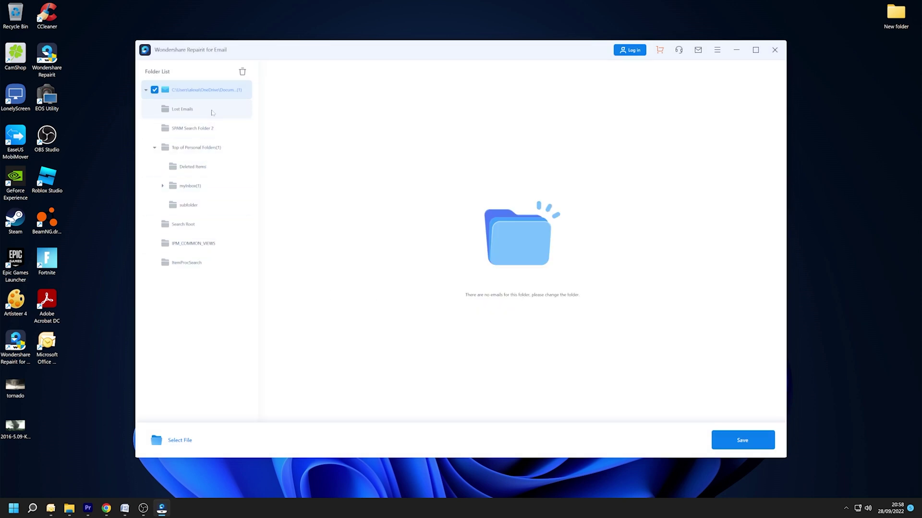
pyautogui.click(216, 187)
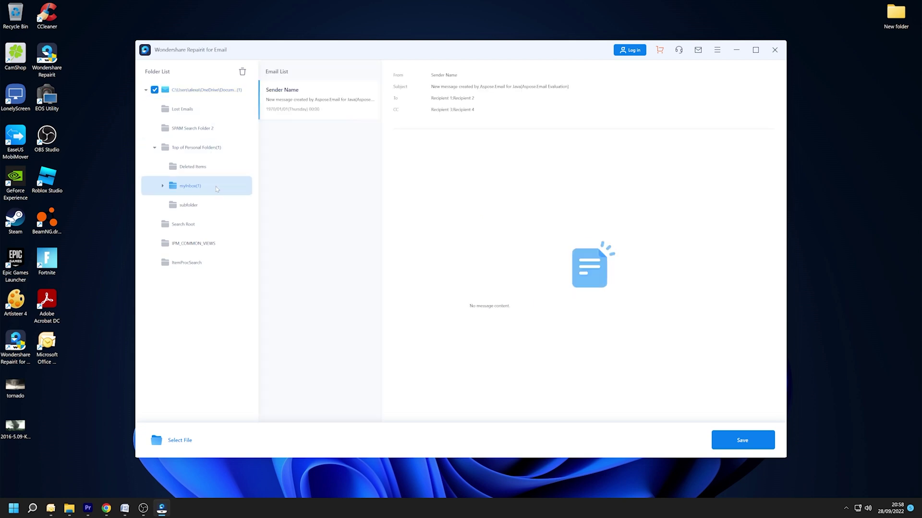